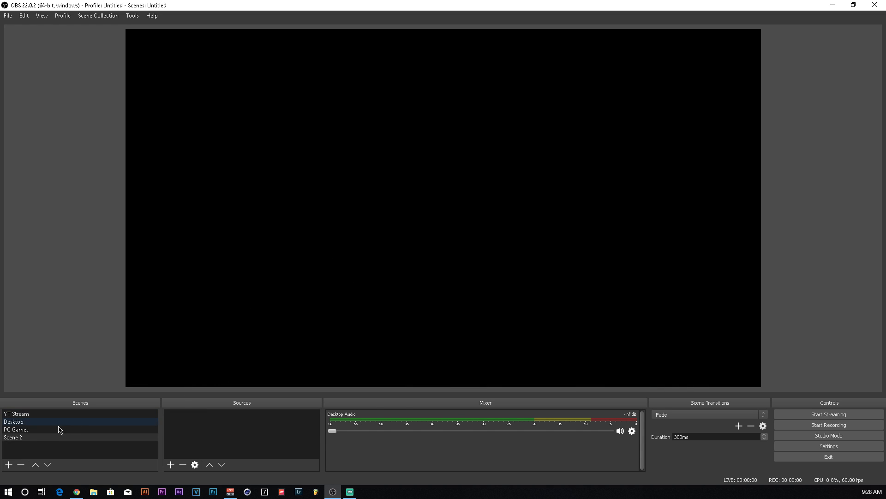
- Preview the PC Games, Desktop, YT Stream and Scene 2 scenes in turn
click(38, 429)
click(35, 422)
click(34, 414)
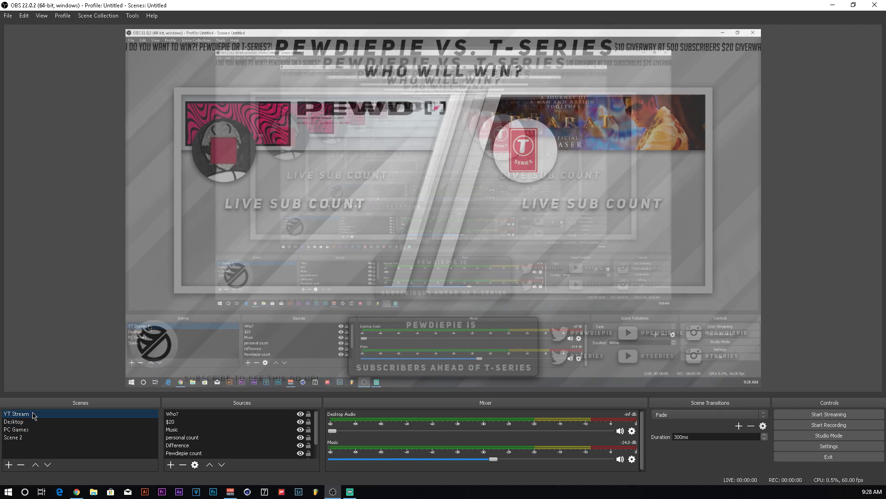
click(29, 437)
click(28, 429)
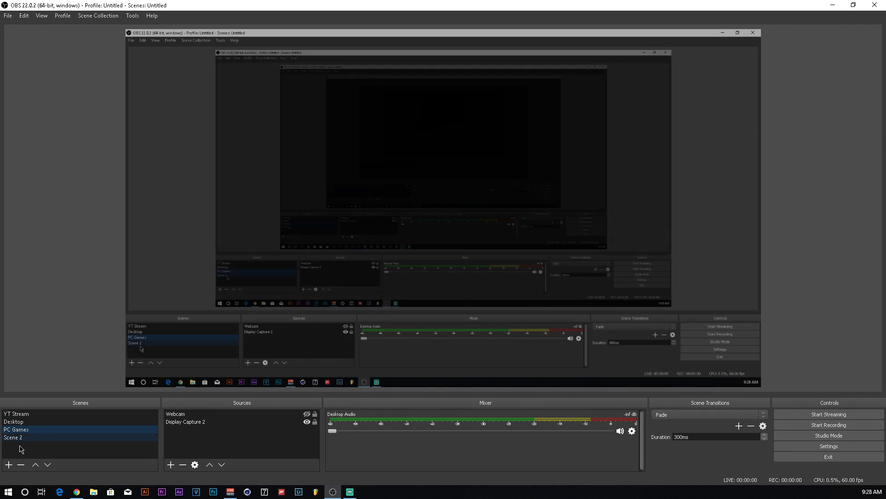
- Rename the empty Scene 2 to Games, then view the available source types
click(17, 439)
right_click(18, 440)
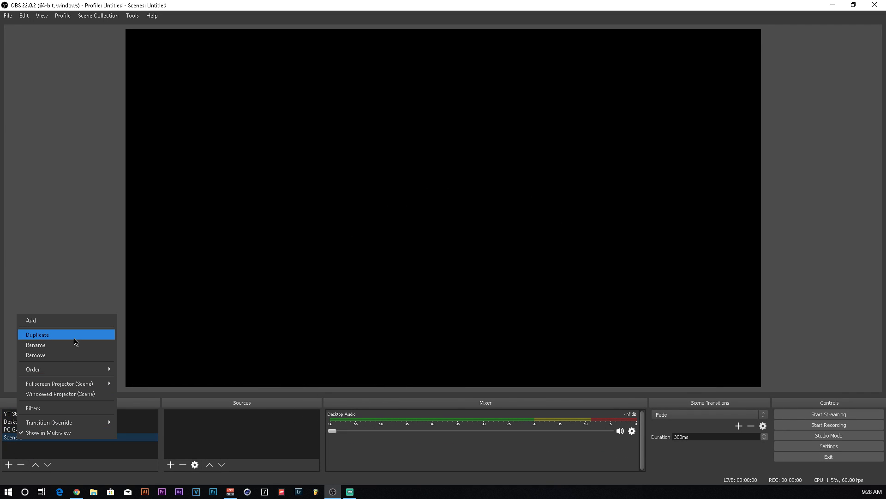
click(51, 355)
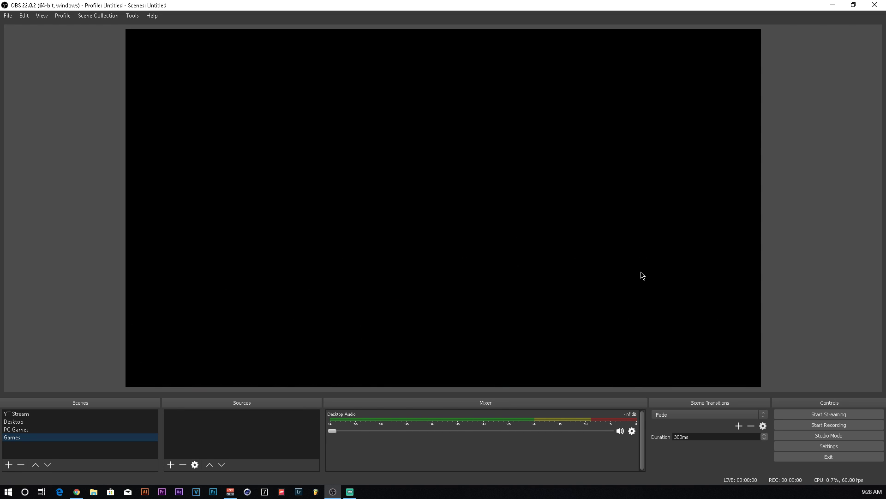
click(171, 464)
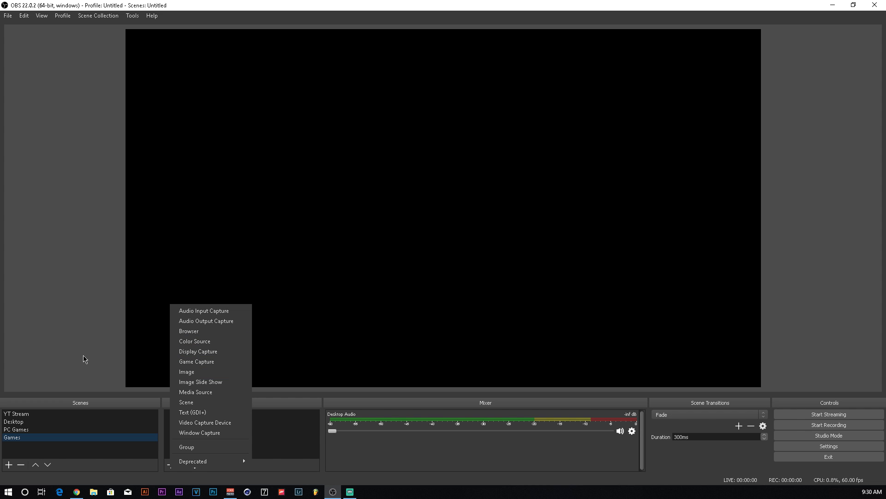
click(44, 376)
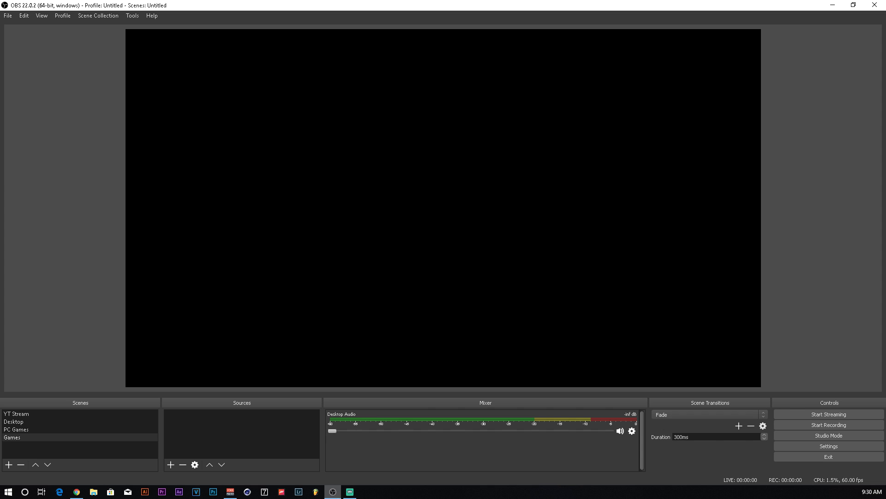
- Open Settings at Output's Recording tab, keeping Output Mode on Advanced and reviewing recording type
click(812, 446)
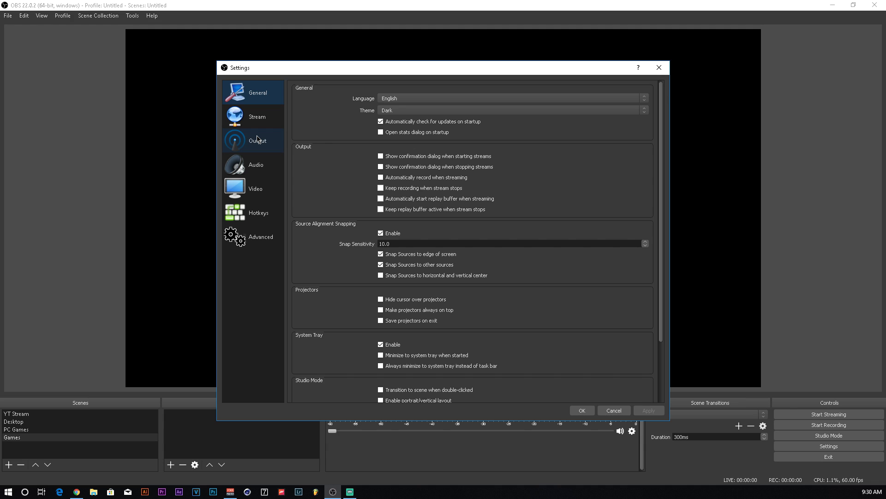
click(259, 147)
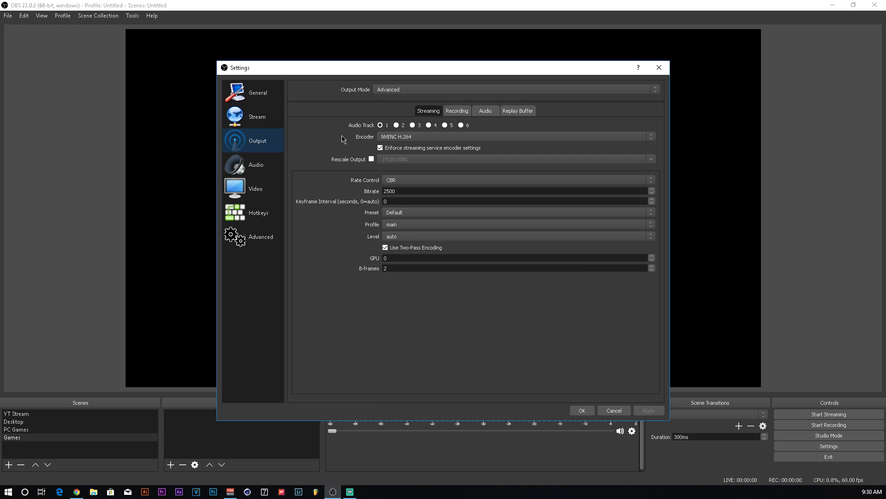
click(451, 112)
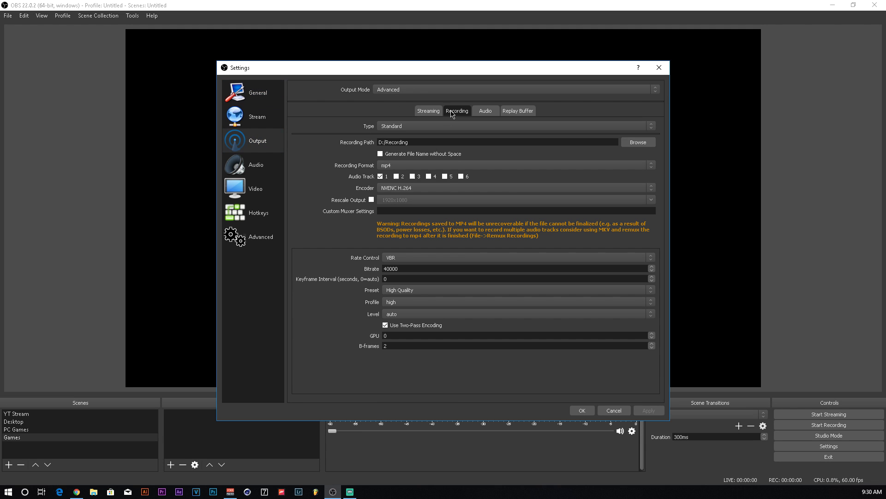
click(399, 90)
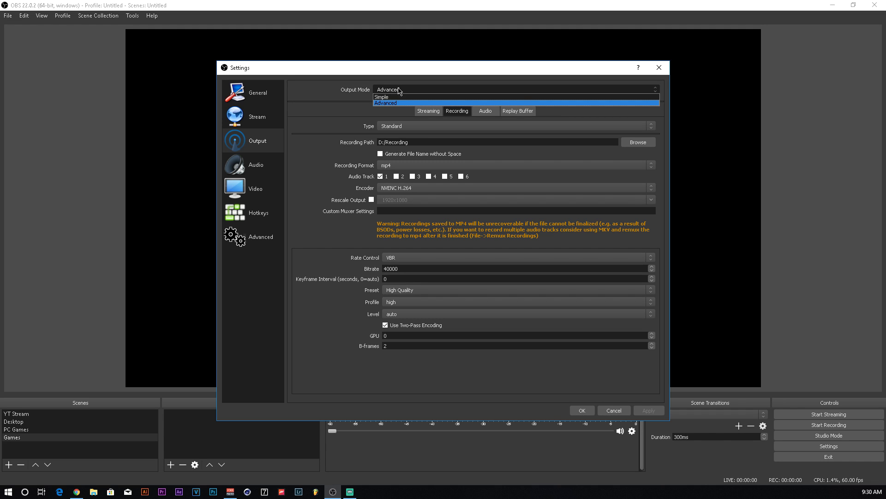
click(399, 90)
click(399, 89)
click(383, 103)
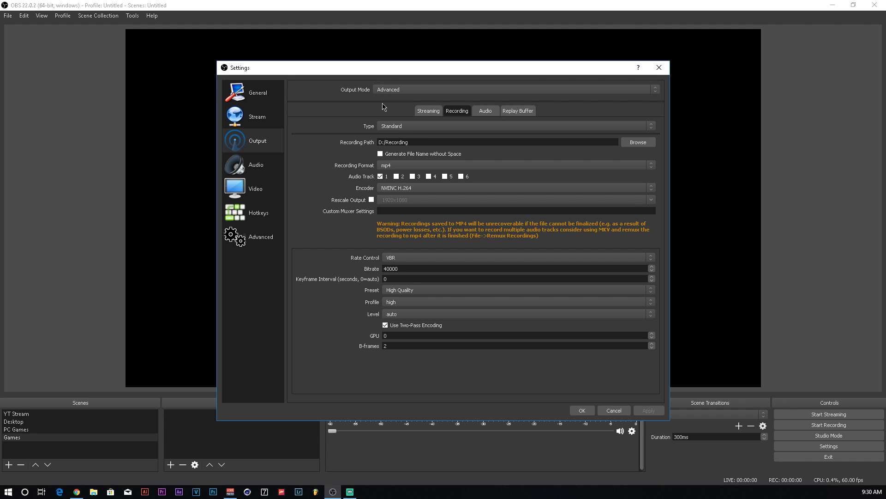
click(421, 126)
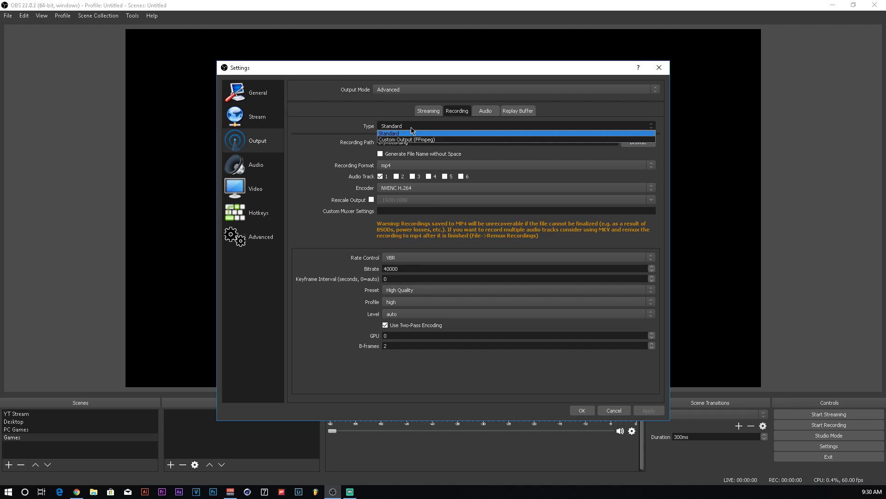
click(411, 126)
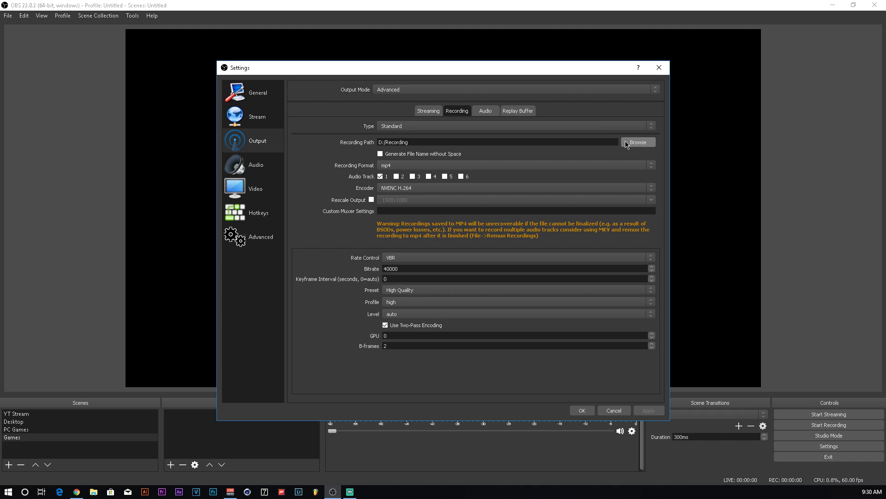
click(417, 165)
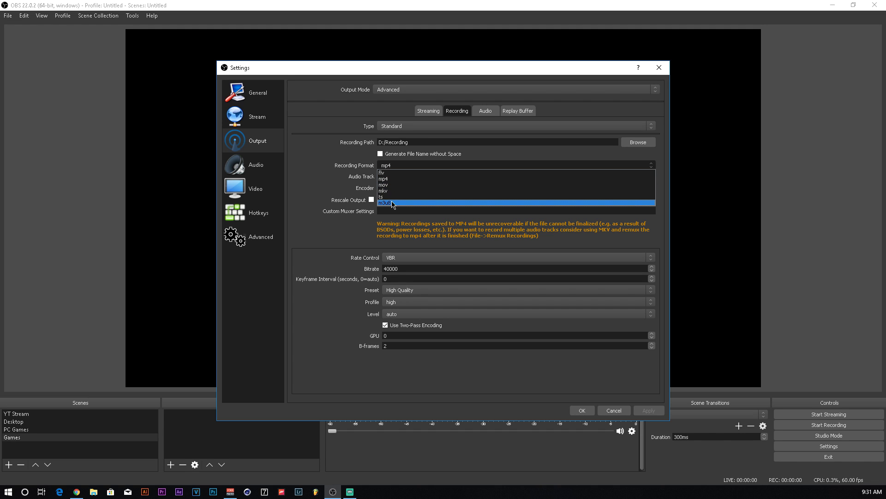
click(396, 165)
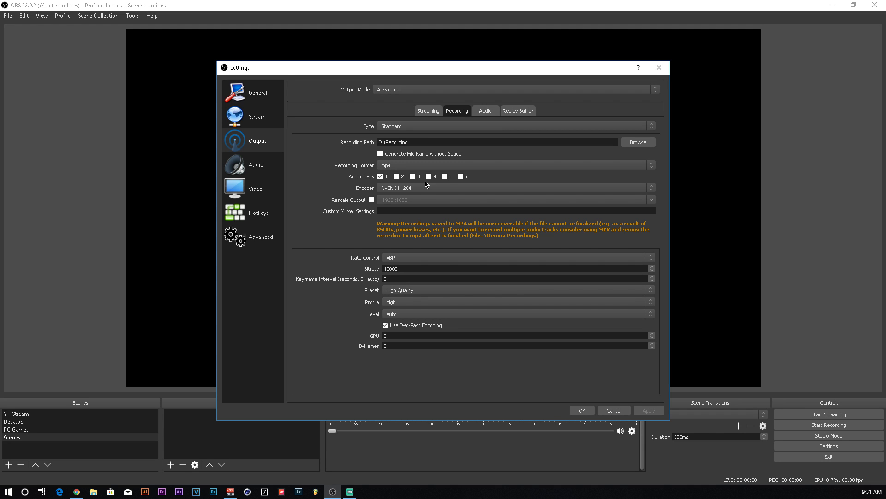
click(396, 189)
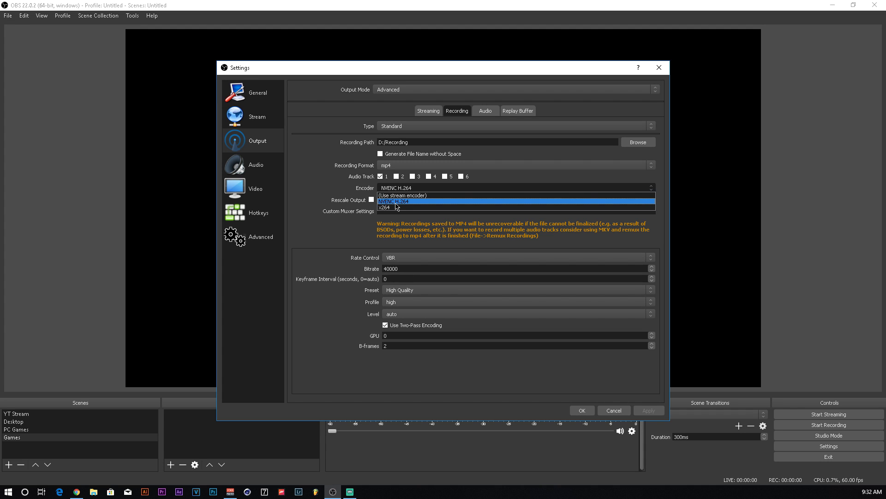
click(396, 203)
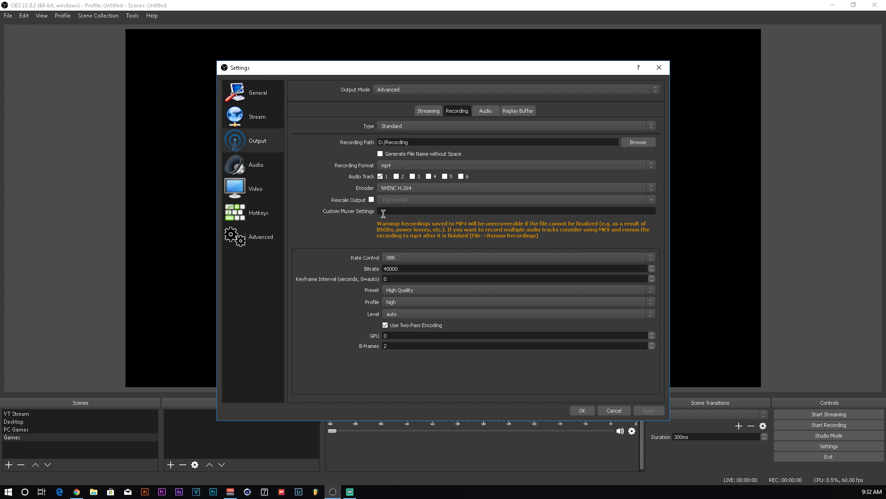
click(394, 259)
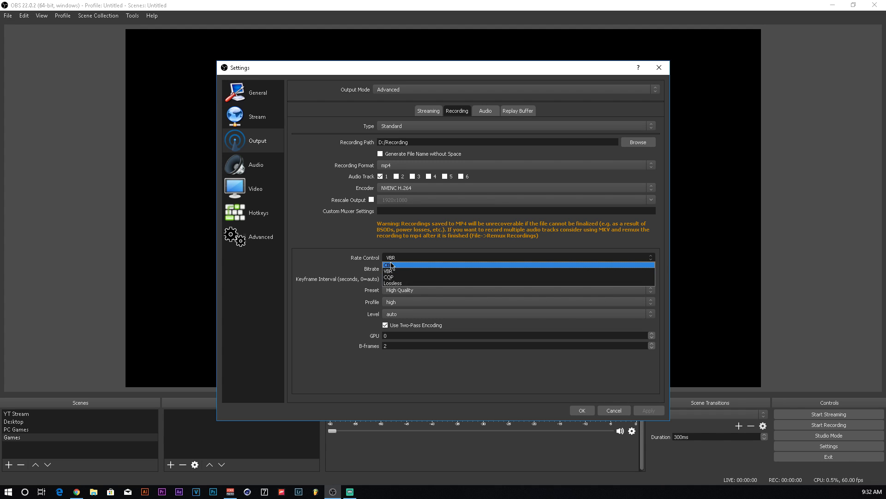
click(395, 261)
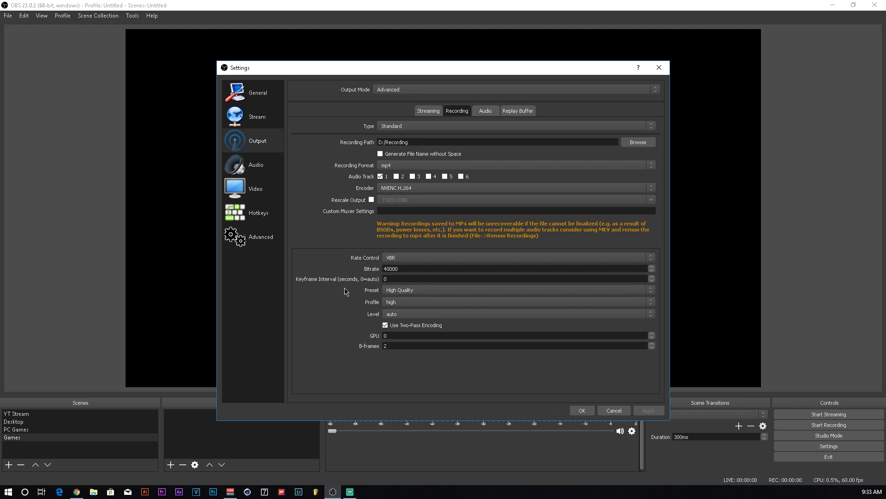
click(393, 290)
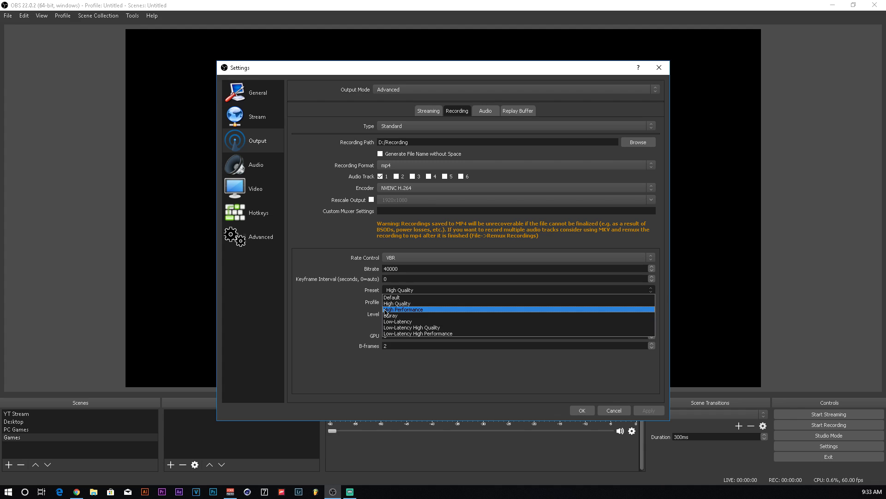
- Keep High Quality preset, high profile and auto level, then show the Audio track bitrates
click(400, 291)
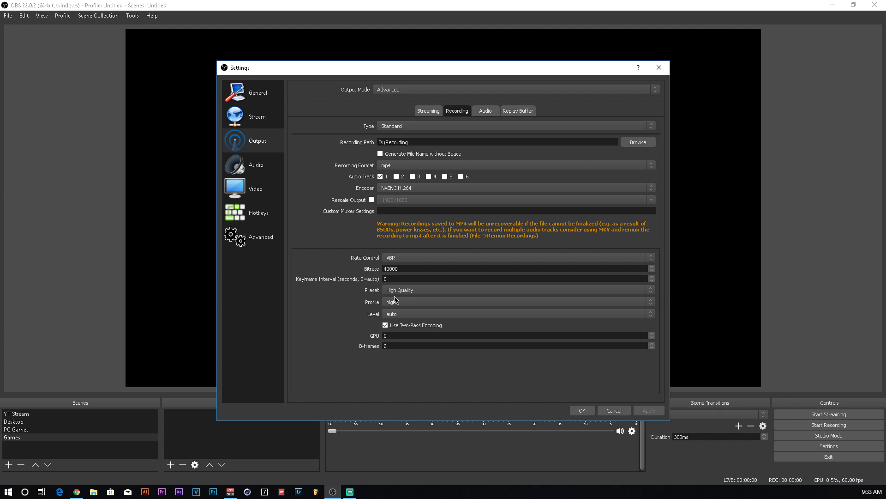
click(391, 303)
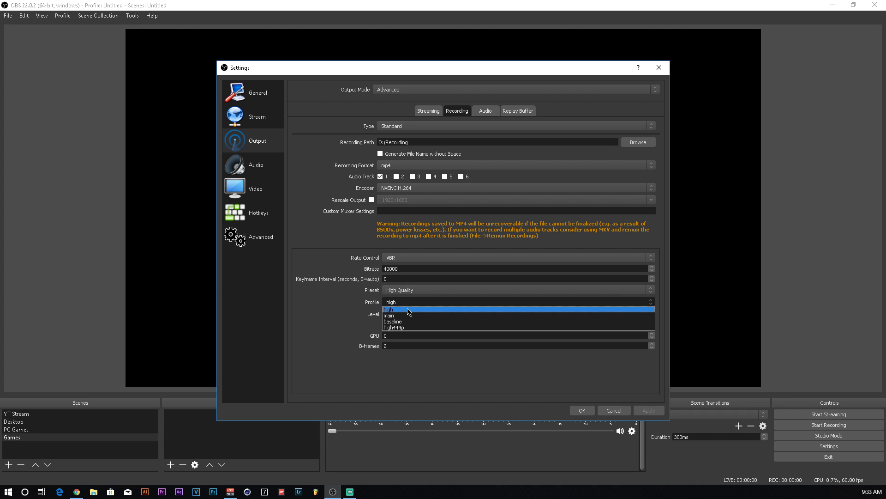
click(408, 309)
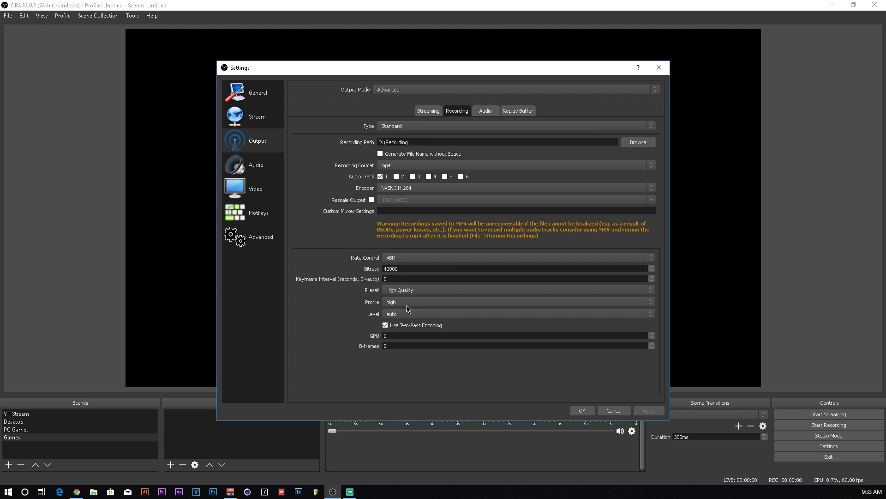
click(392, 315)
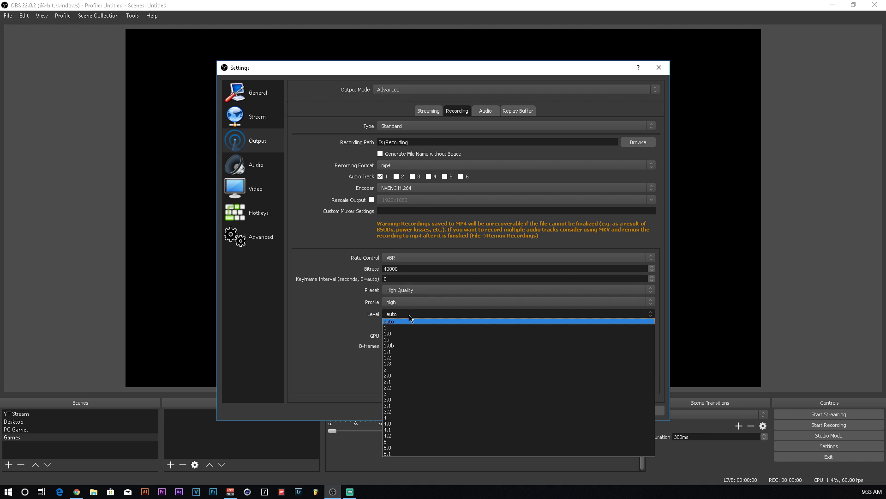
click(396, 314)
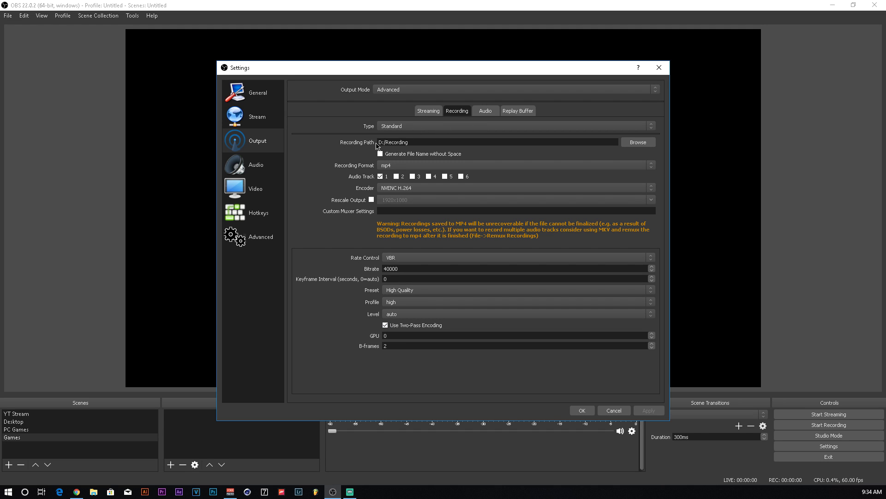
click(492, 113)
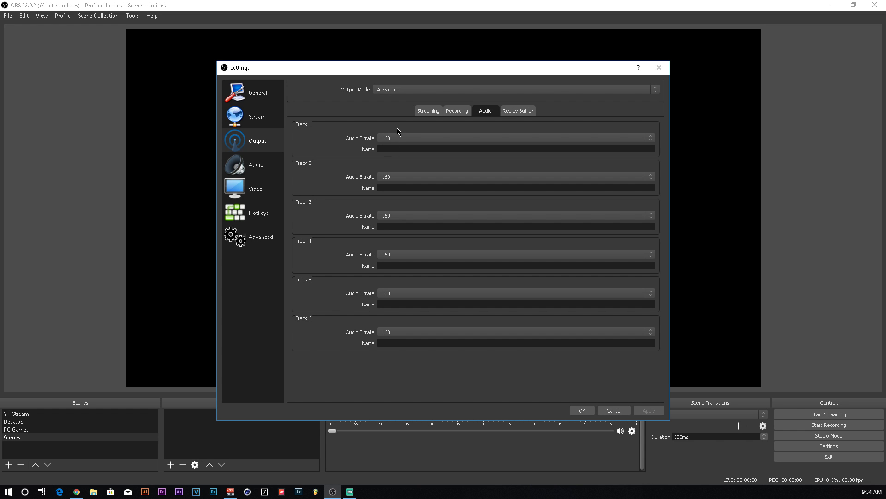
click(256, 166)
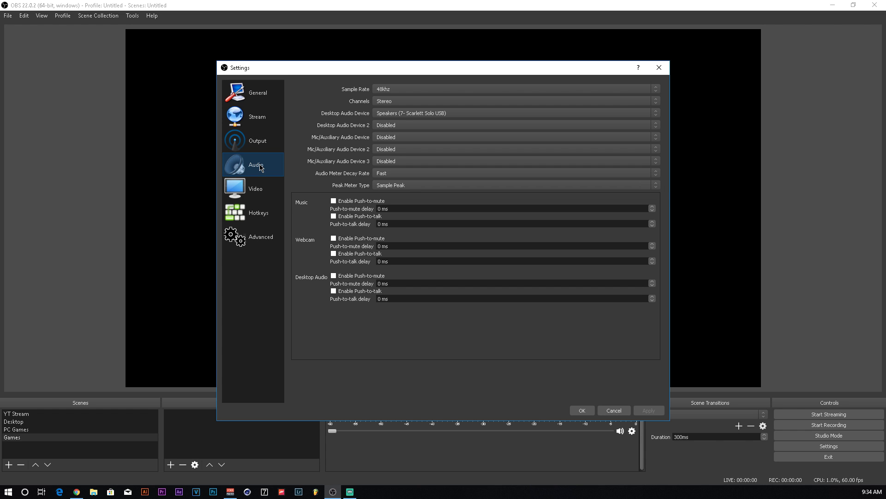
click(404, 117)
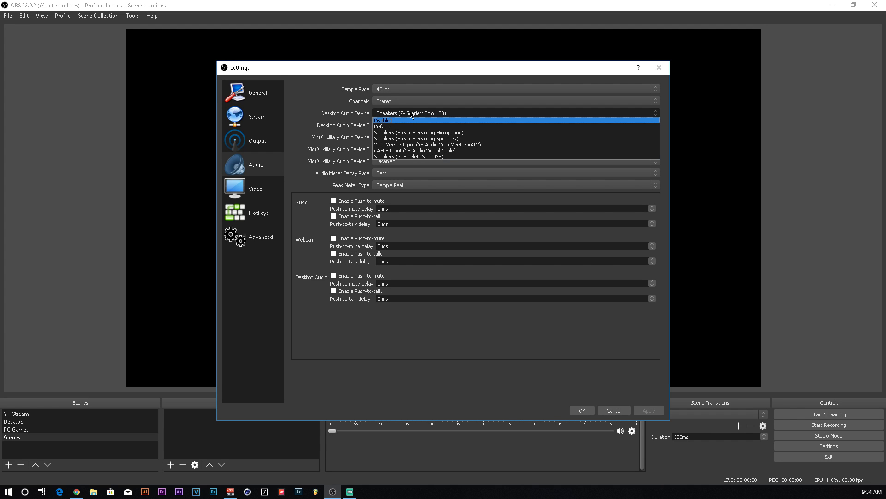
click(412, 114)
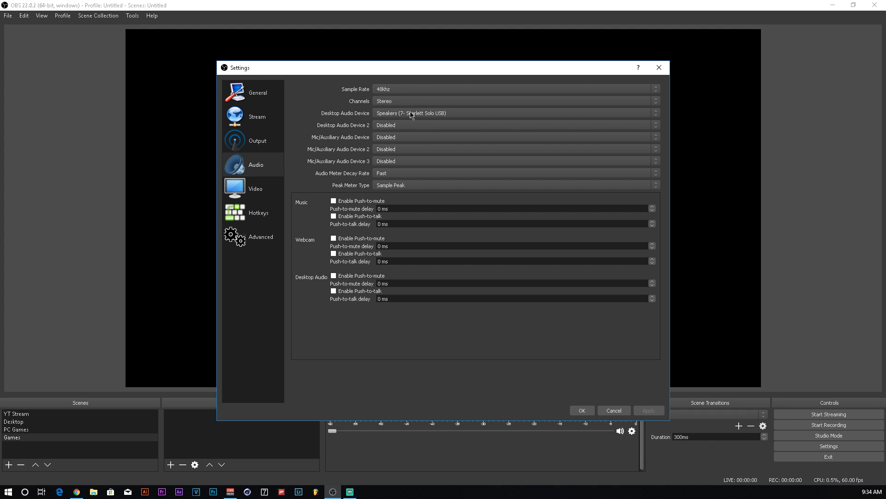
- Expand the Mic/Auxiliary Audio Device dropdown to see the available devices
click(390, 138)
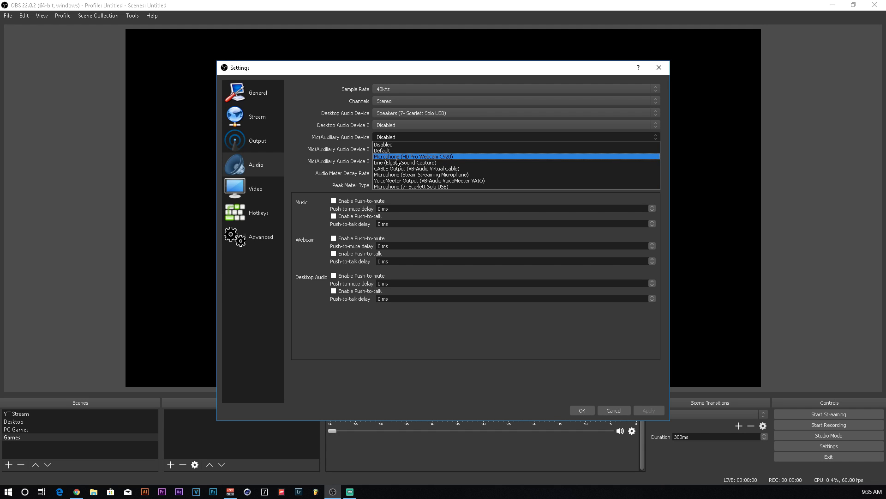
- Keep Mic/Auxiliary Audio Device Disabled, Audio Meter Decay Rate Fast and Sample Rate 48khz
click(395, 144)
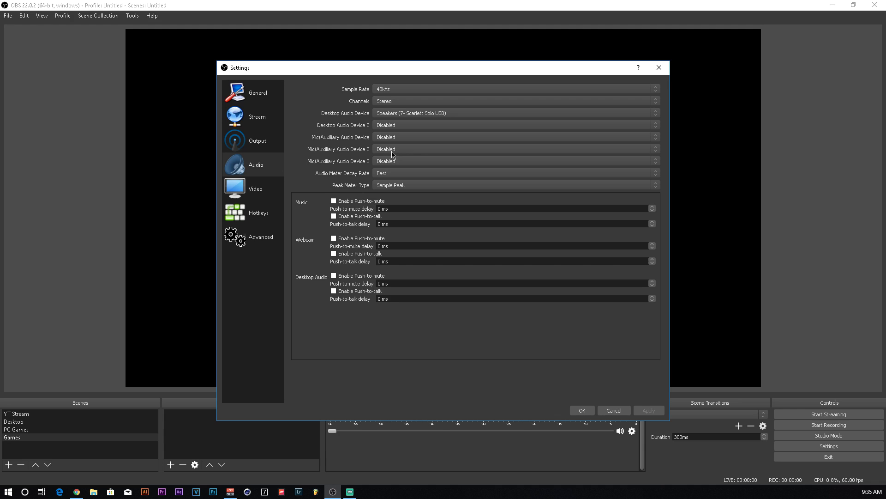
click(384, 175)
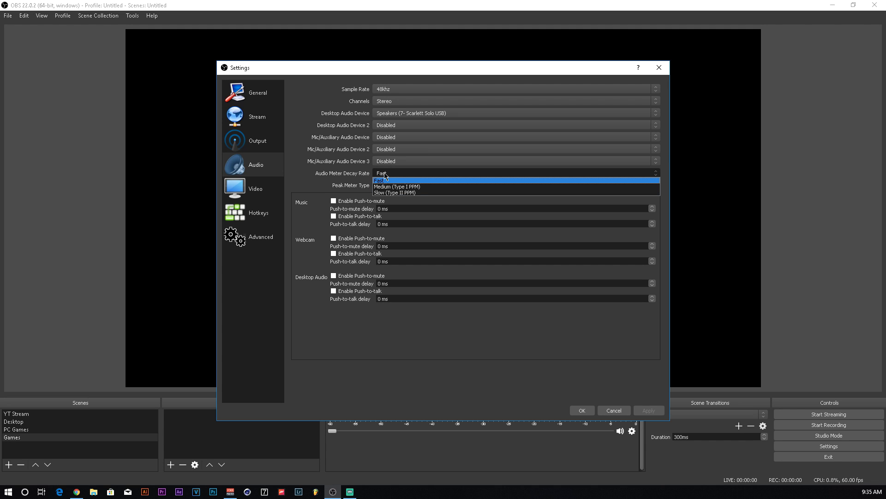
click(389, 174)
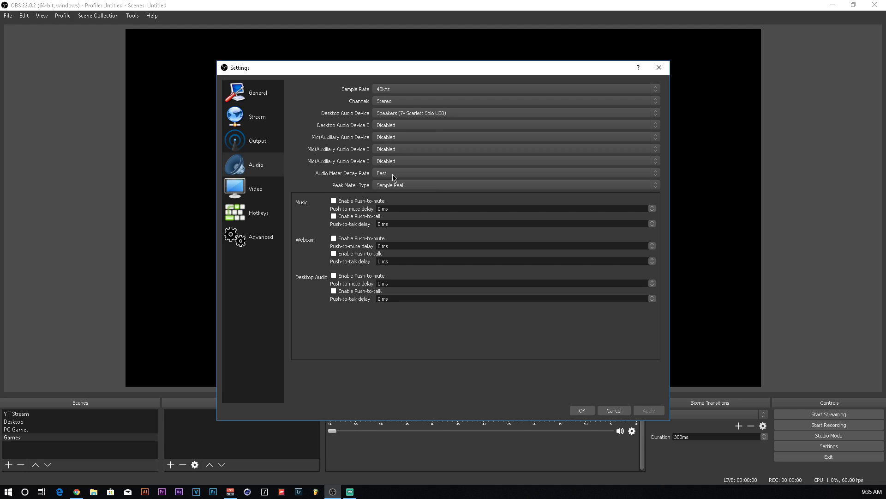
click(385, 89)
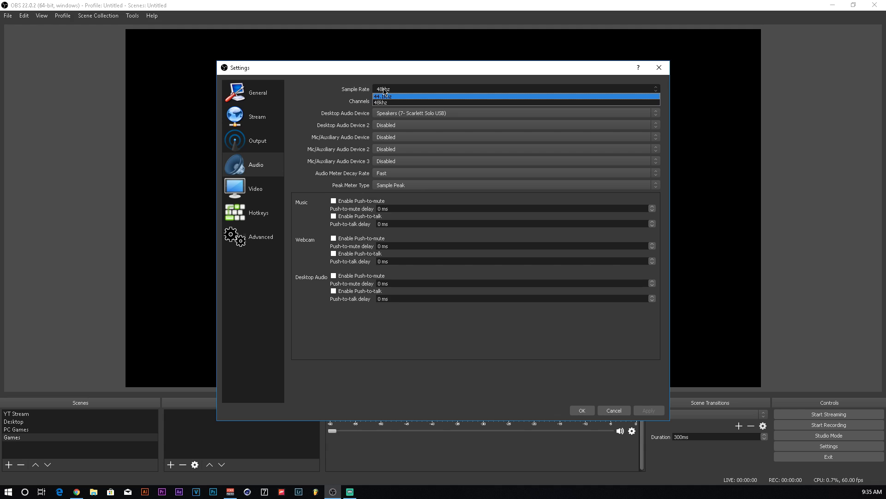
click(383, 91)
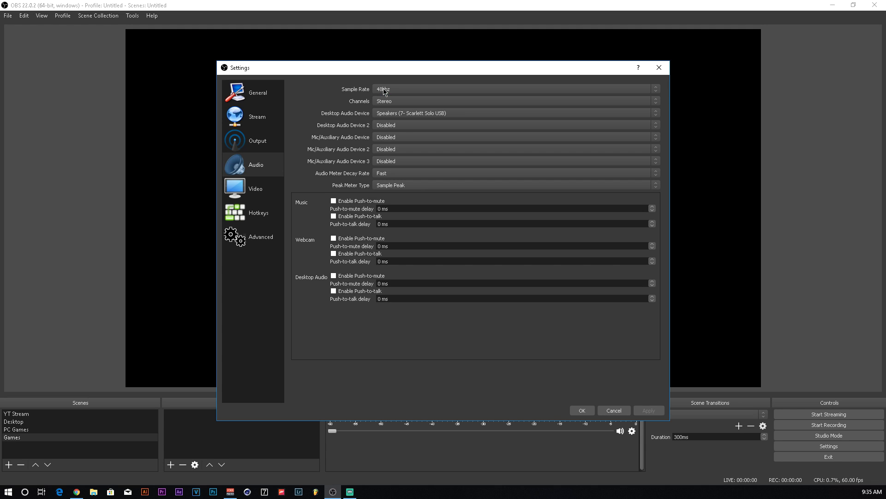
- On the Video page, keep 1920x1080 base and output resolution and the Lanczos downscale filter
click(271, 188)
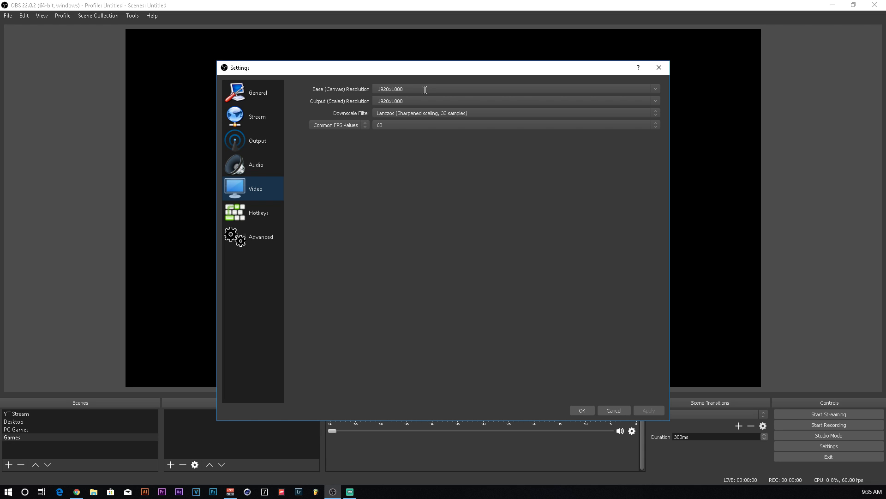
click(651, 100)
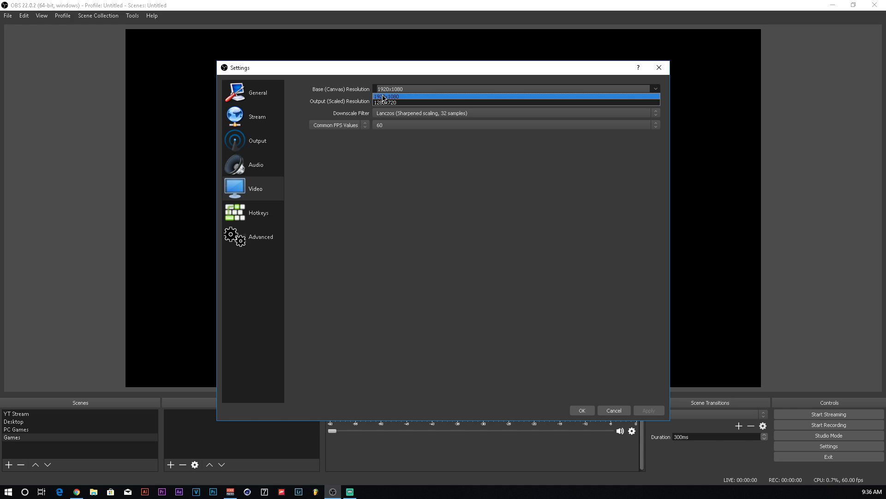
click(657, 97)
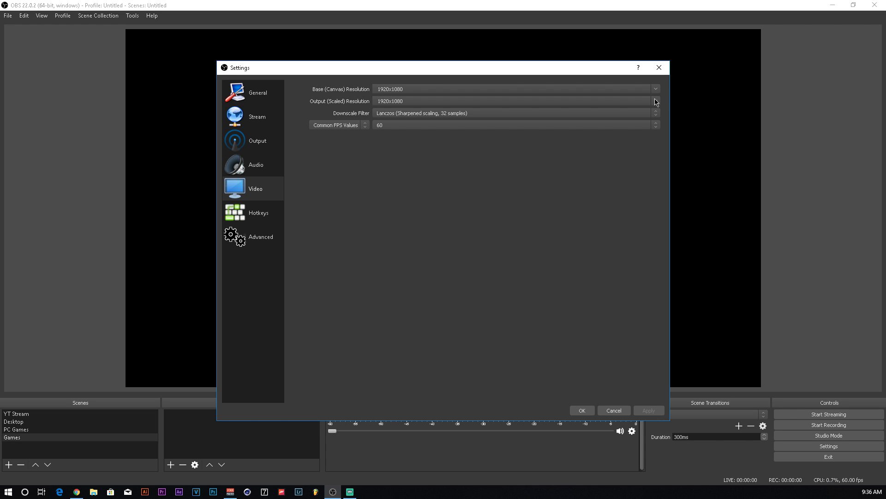
click(656, 101)
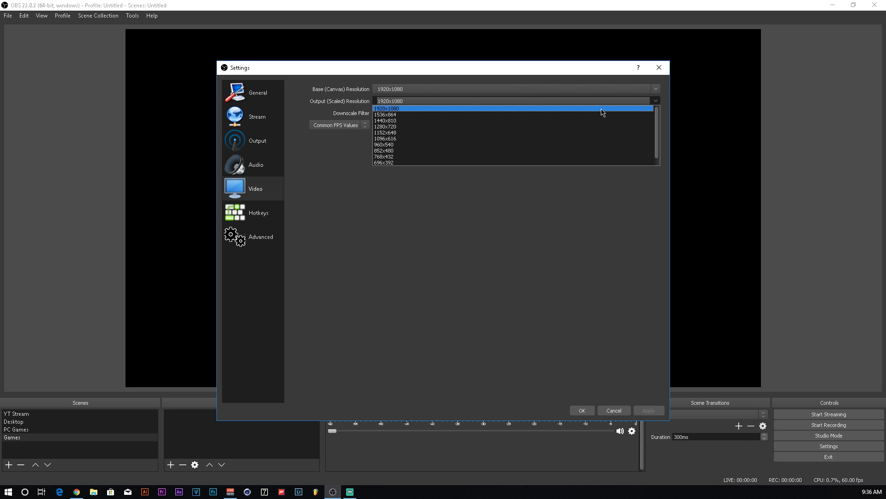
click(391, 110)
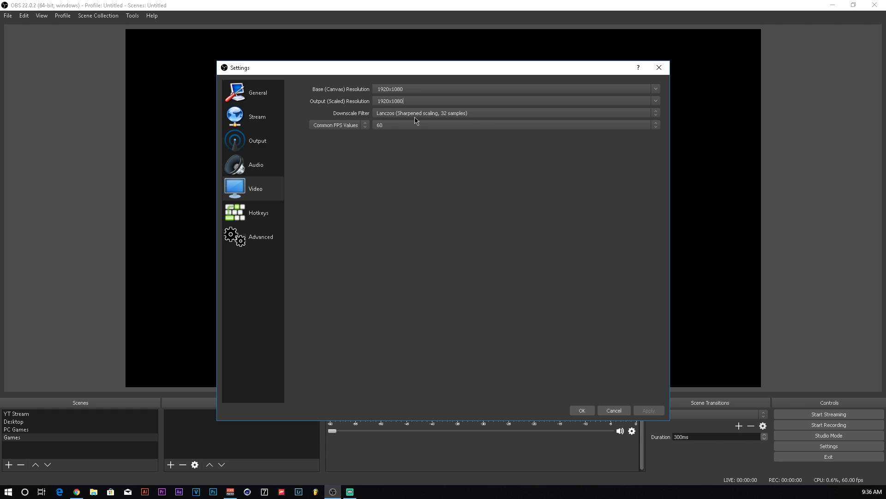
click(478, 116)
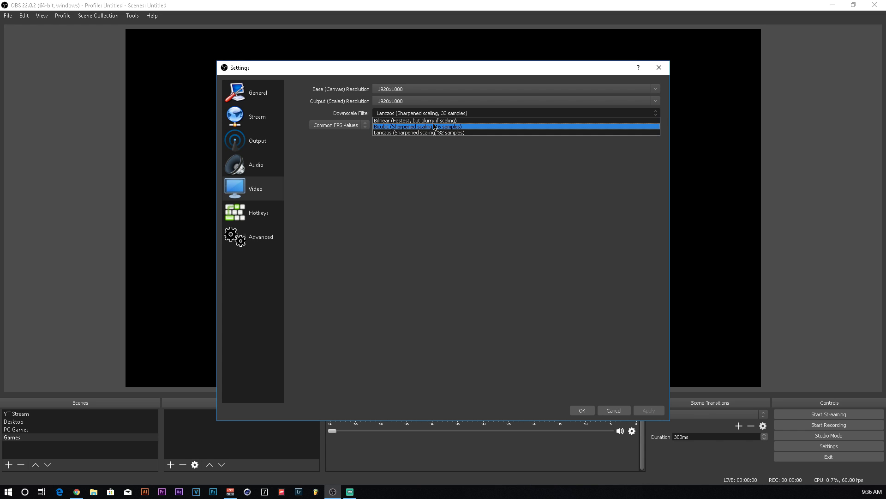
click(424, 114)
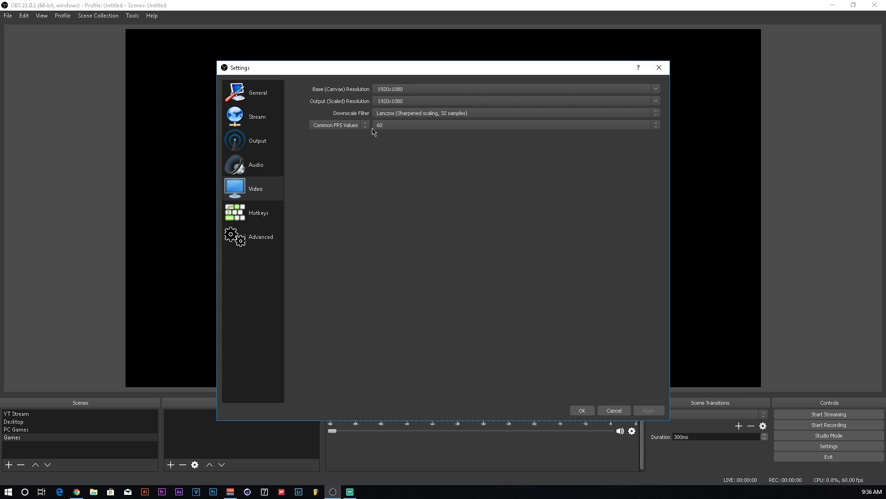
- Switch FPS type to Fractional and back to Common FPS Values, then choose 60
click(348, 128)
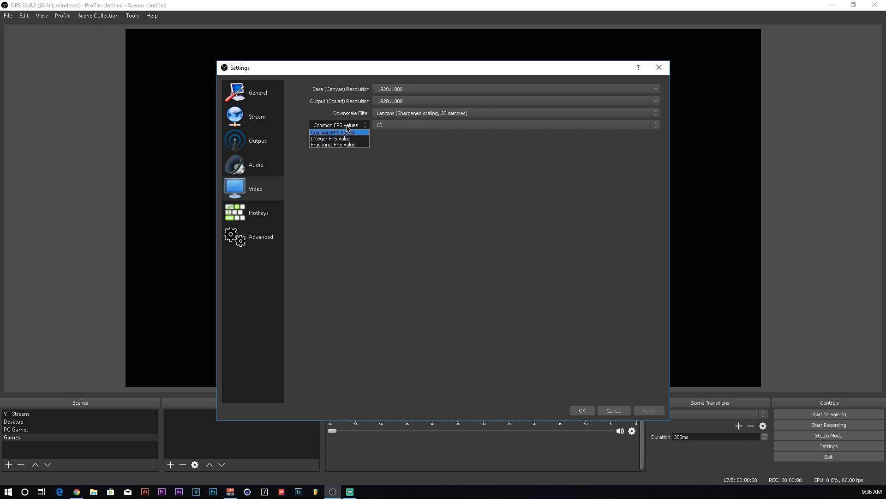
click(329, 145)
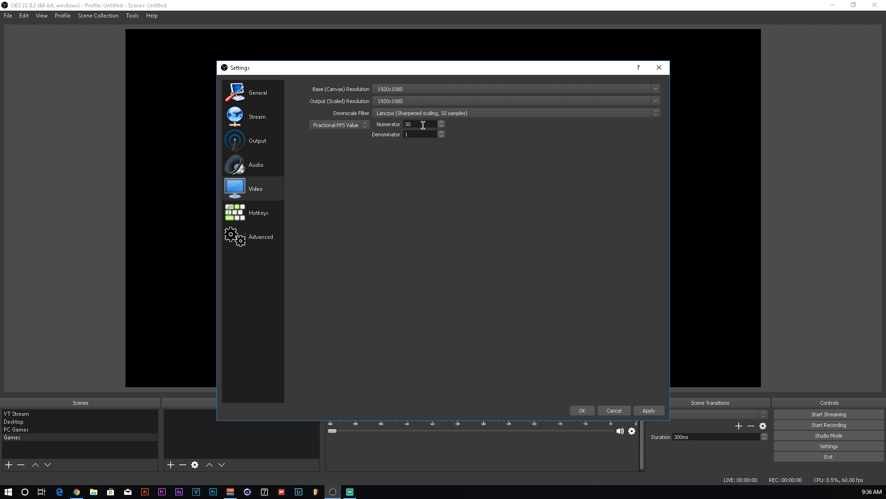
click(344, 125)
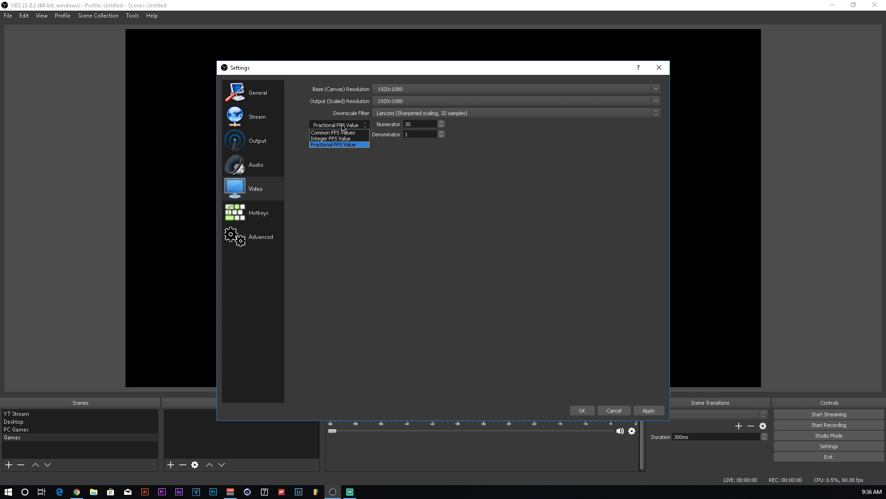
click(339, 124)
click(469, 128)
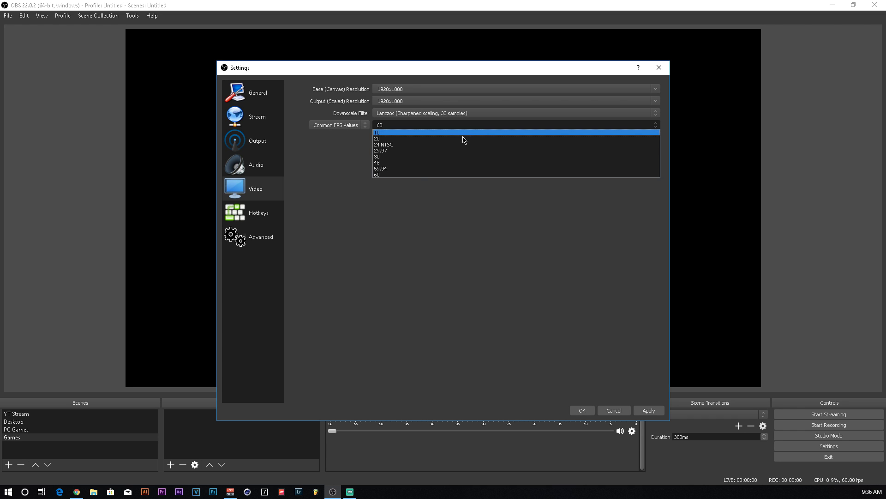
click(391, 175)
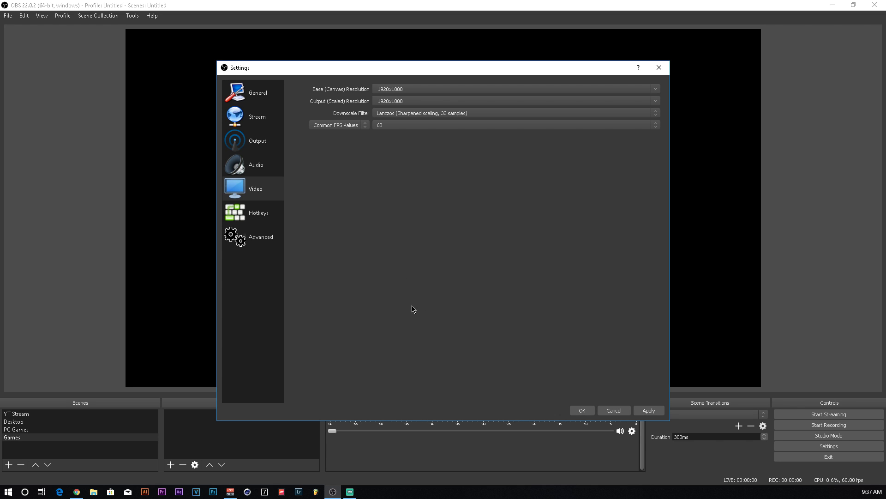
- Review the hotkey list, where Start and Stop Recording share Num *, then move to Advanced
click(275, 223)
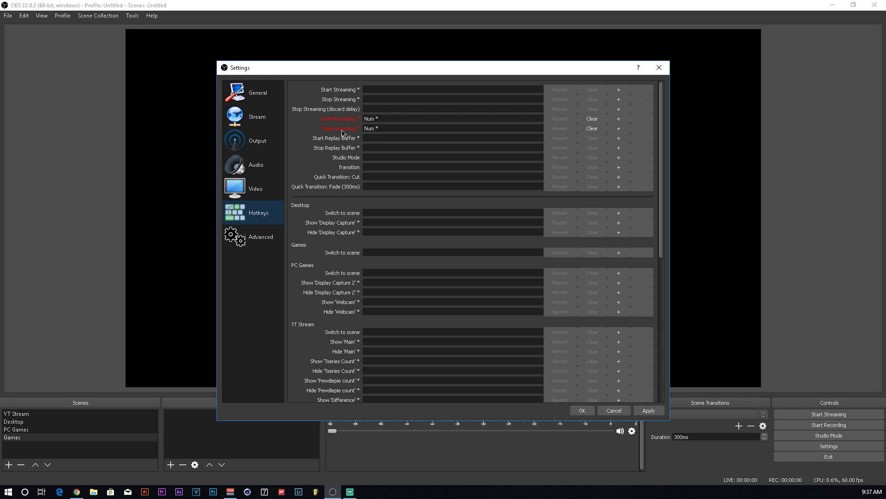
mouse_move(342, 133)
scroll(325, 268, down, 2)
scroll(328, 254, down, 3)
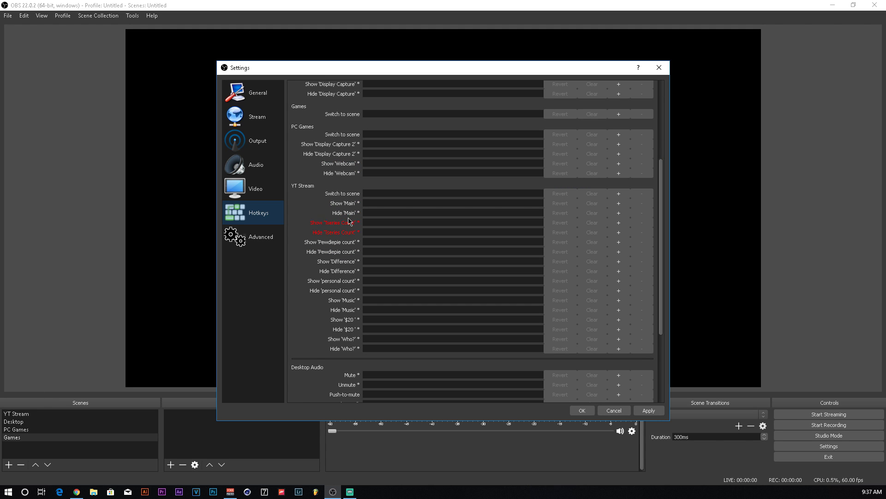
scroll(325, 180, up, 5)
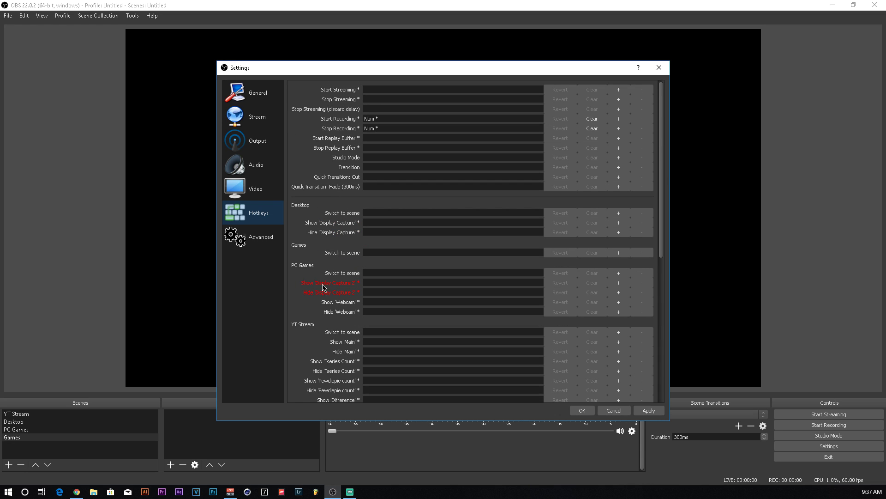
mouse_move(307, 290)
scroll(496, 218, down, 3)
scroll(330, 307, down, 3)
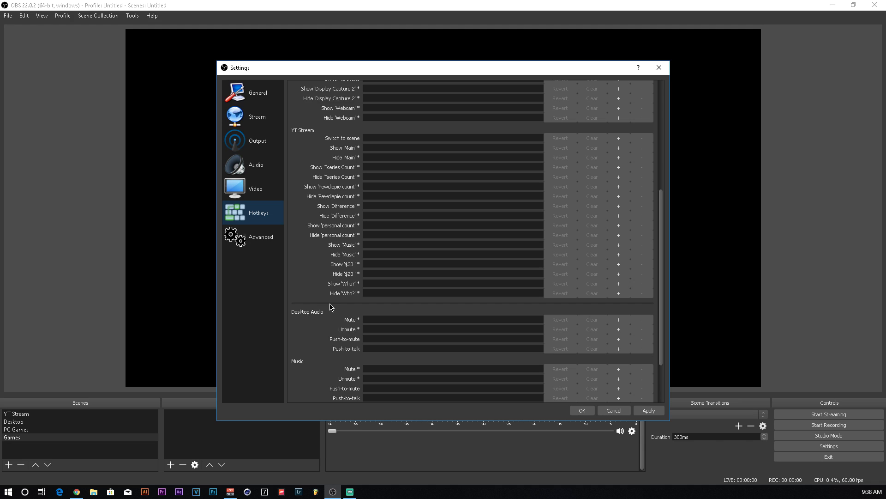
scroll(349, 321, down, 3)
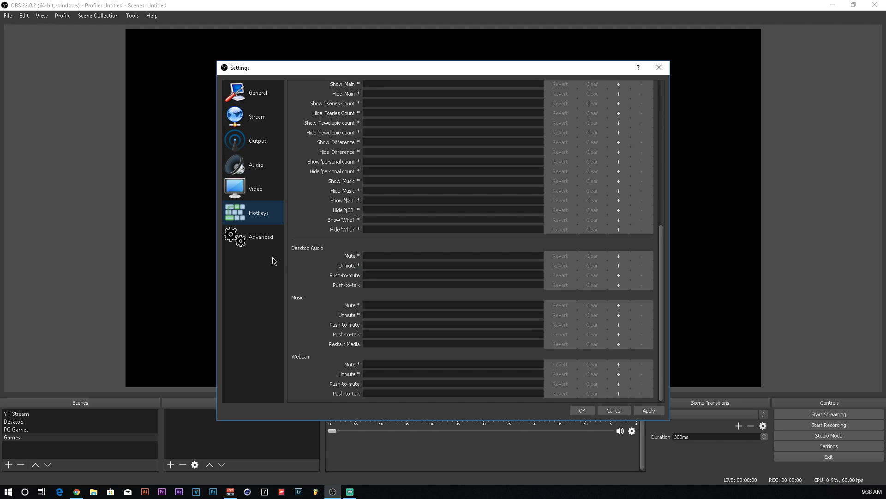
click(255, 243)
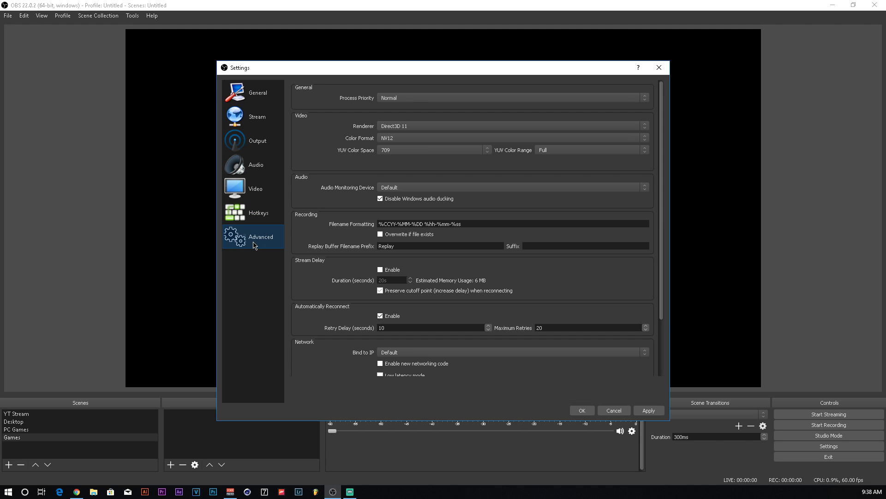
- Confirm Color Format NV12, YUV Color Space 709 and YUV Color Range Full
click(397, 137)
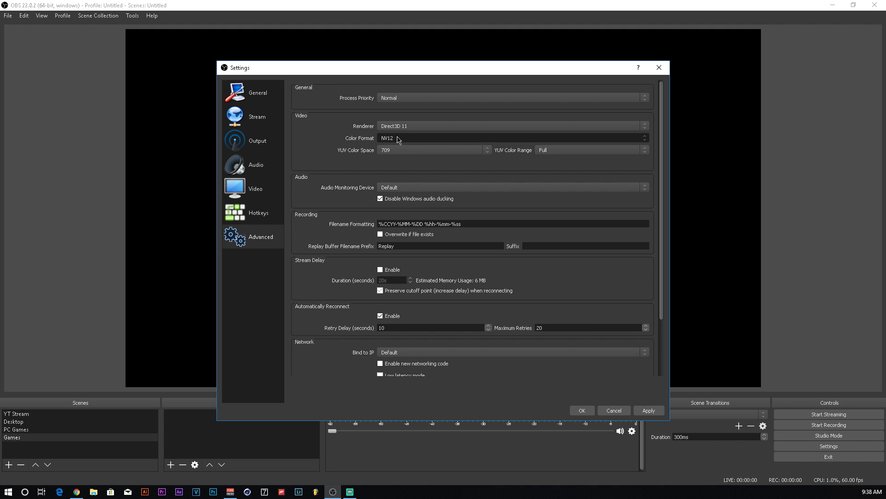
click(393, 146)
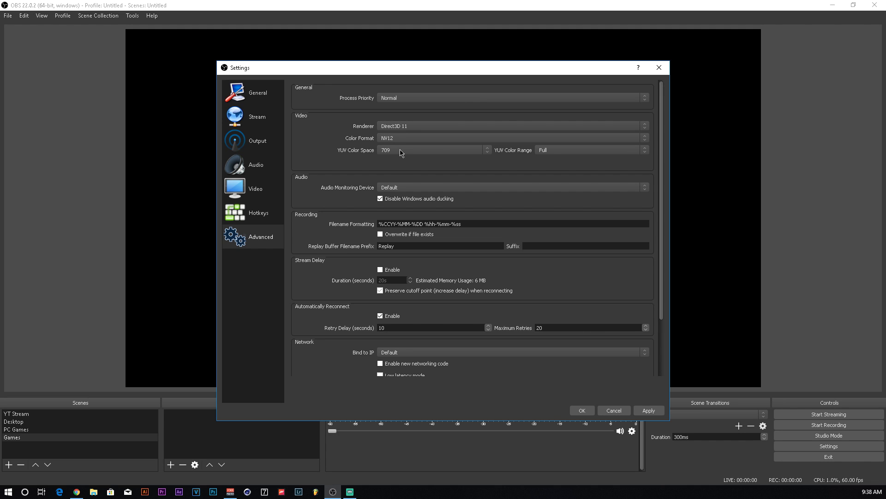
click(401, 153)
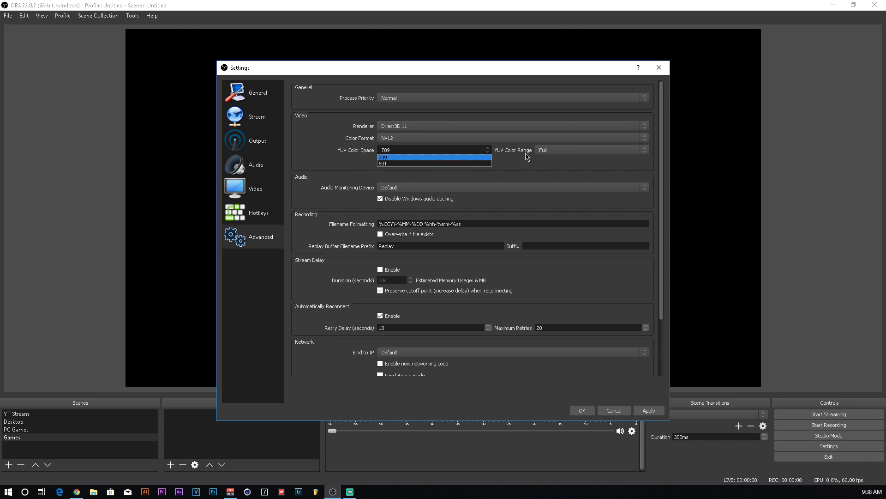
click(544, 151)
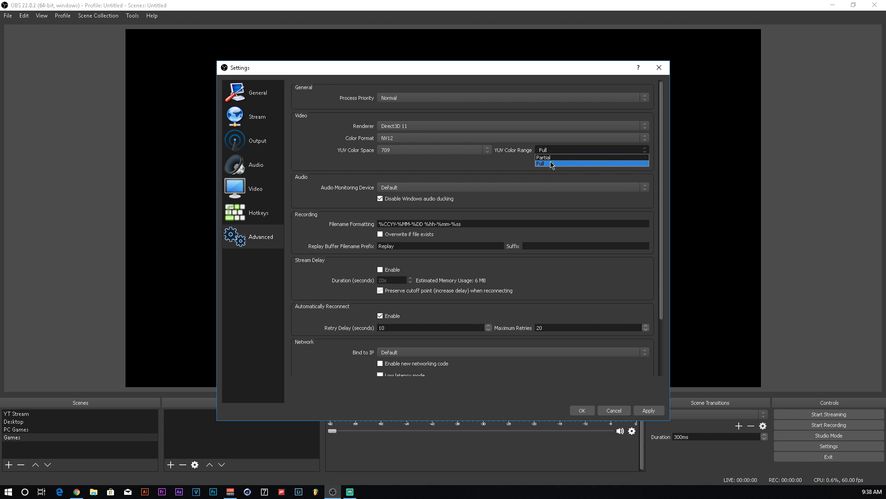
click(544, 151)
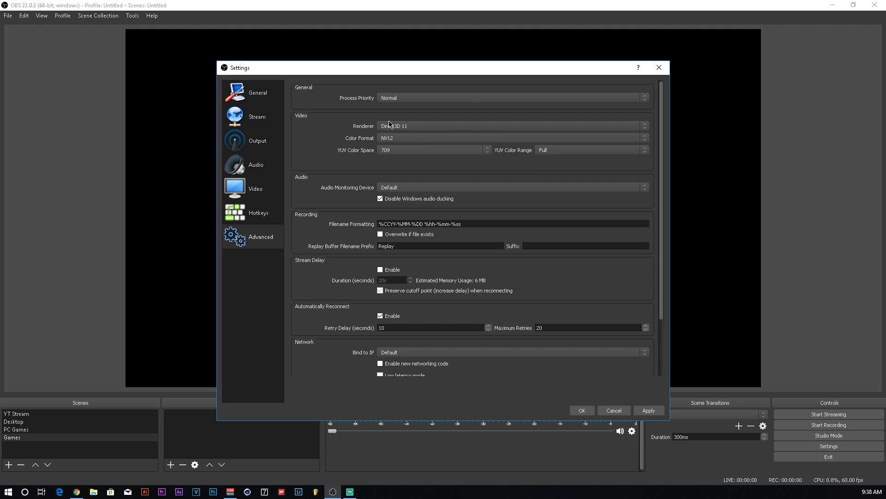
click(396, 97)
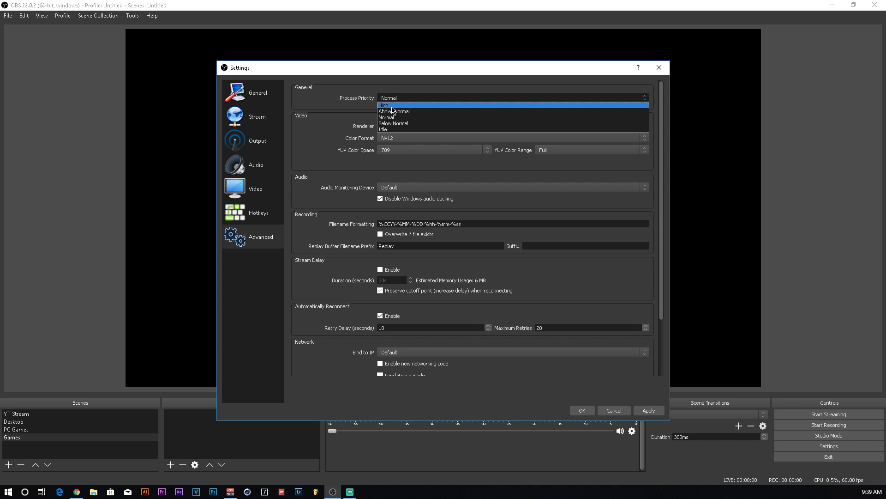
click(397, 98)
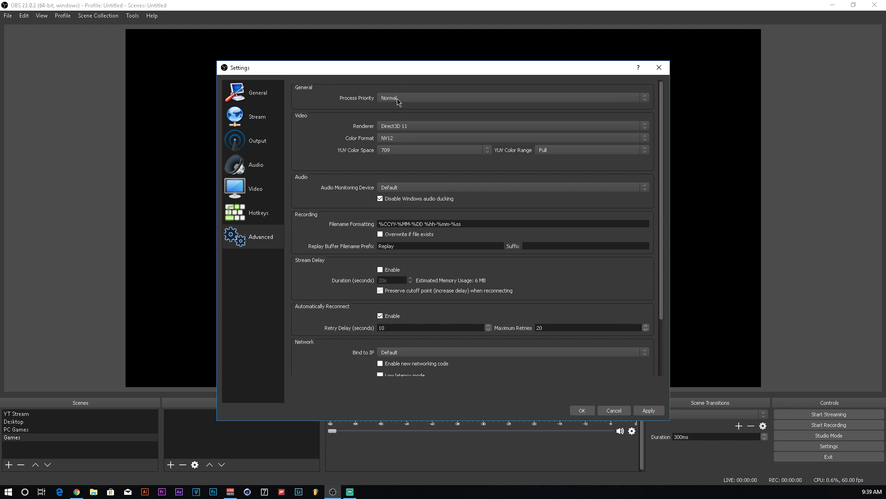